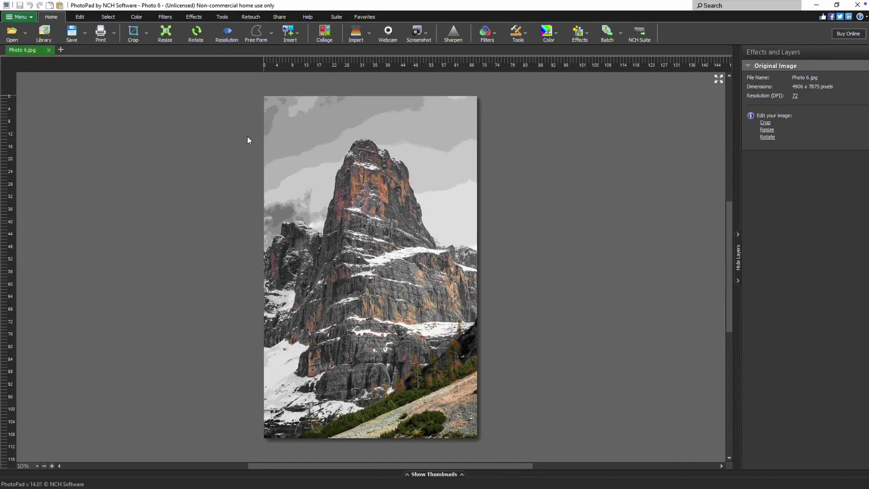
Apply the Pencil Sketch effect from the More Effects gallery to the mountain photo.
{"action": "left_click", "coordinate": [588, 36]}
{"action": "scroll", "coordinate": [659, 127], "scroll_direction": "down", "scroll_amount": 1}
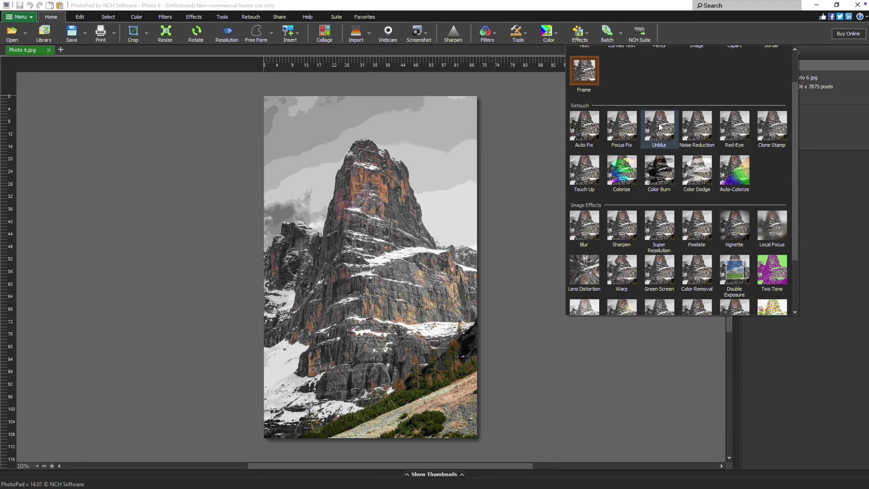
{"action": "scroll", "coordinate": [659, 129], "scroll_direction": "down", "scroll_amount": 3}
{"action": "left_click", "coordinate": [772, 291]}
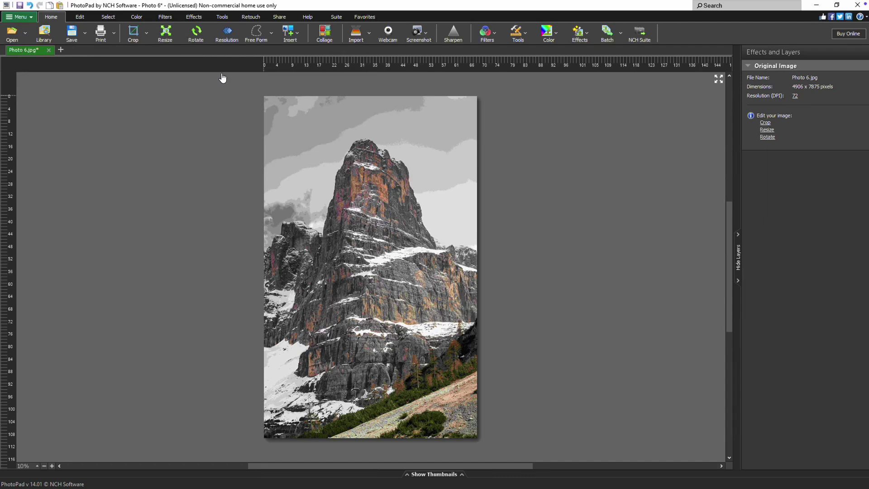
{"action": "left_click", "coordinate": [204, 22]}
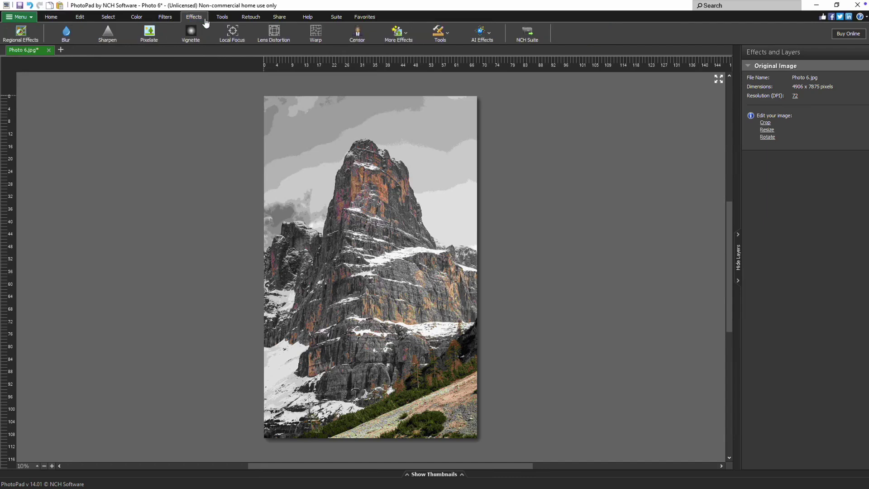
{"action": "left_click", "coordinate": [400, 42]}
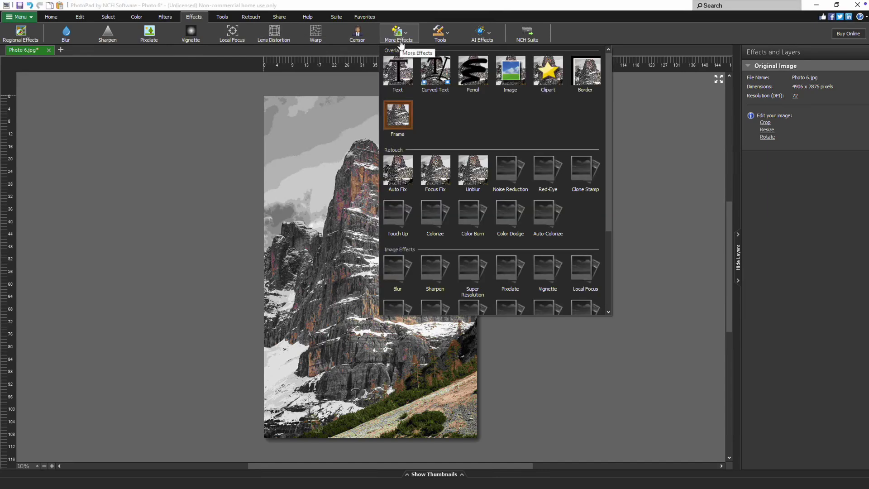
{"action": "scroll", "coordinate": [544, 194], "scroll_direction": "down", "scroll_amount": 3}
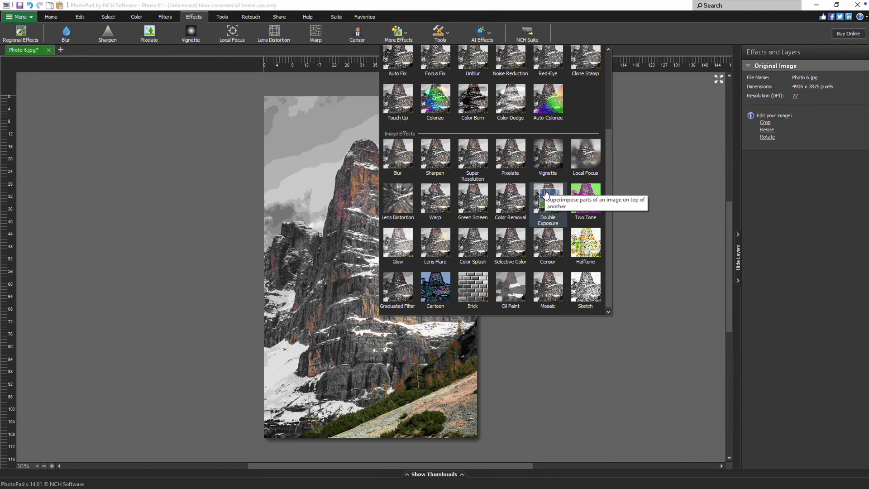
{"action": "left_click", "coordinate": [586, 289]}
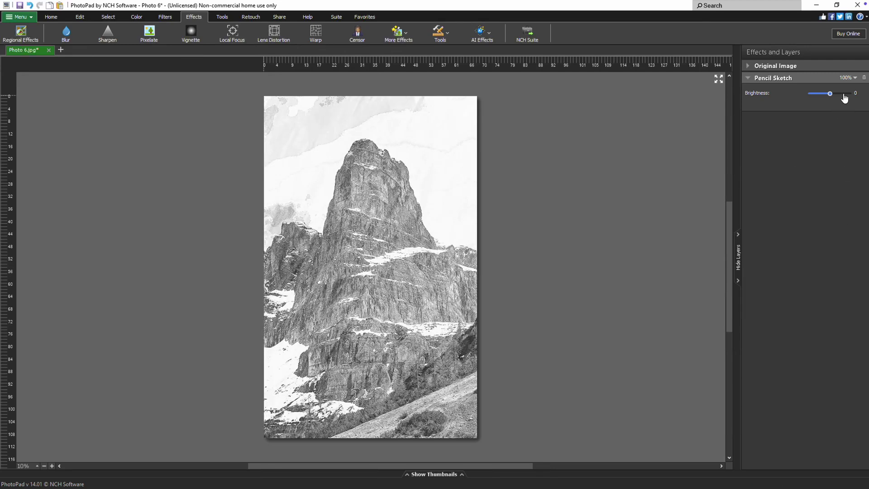
Raise the Pencil Sketch Brightness to 58, then drop it to -70.
{"action": "left_click", "coordinate": [842, 95]}
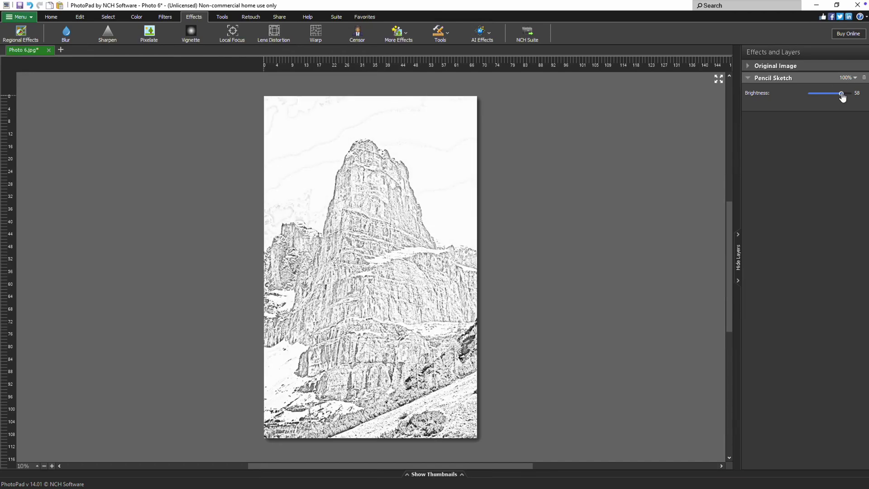
{"action": "left_click", "coordinate": [818, 94]}
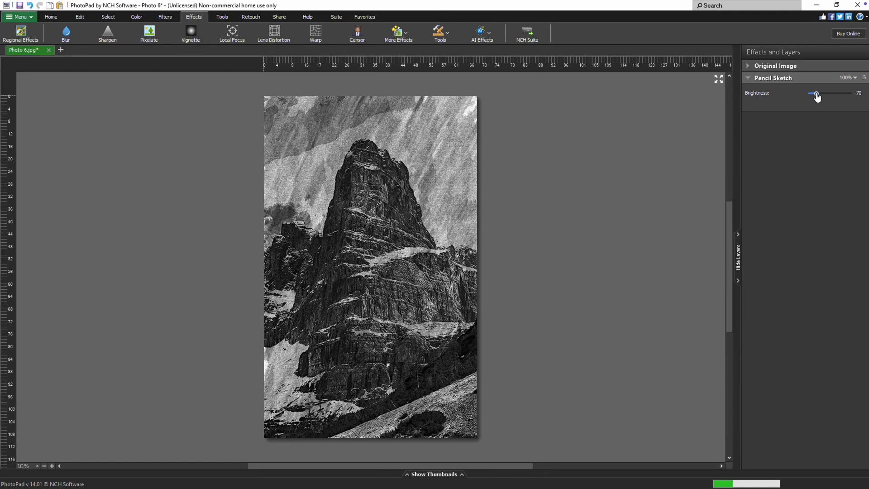